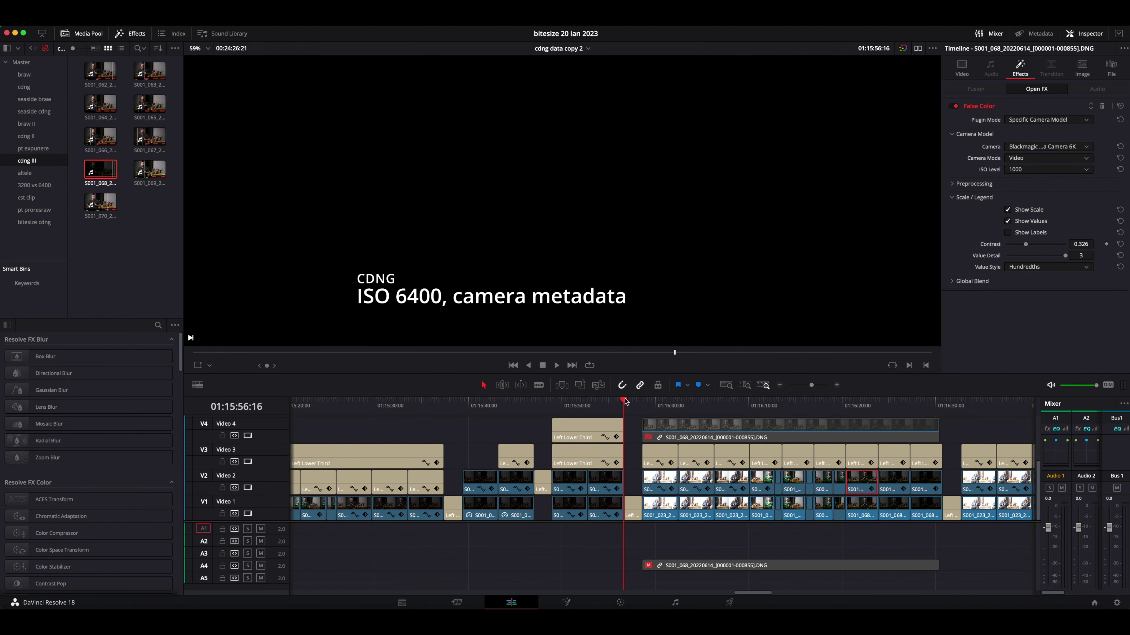
# Step: Scrub ahead and jump to timecode 01162203 at the 0.0 EV shot
pyautogui.moveTo(624, 401); pyautogui.dragTo(677, 402)
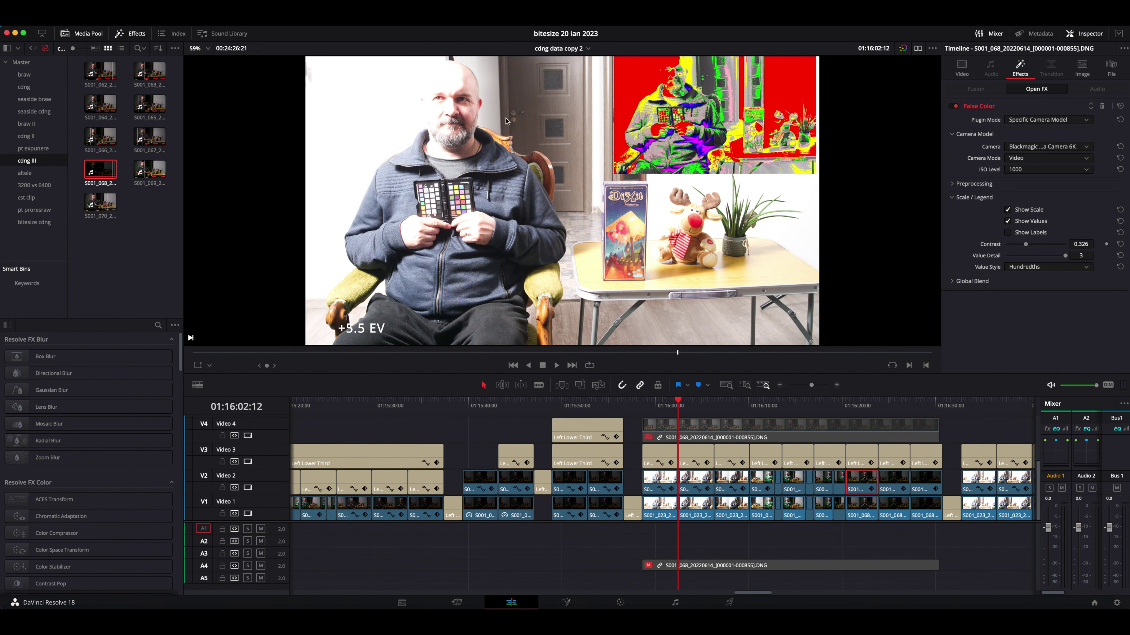
pyautogui.write('01162203')
pyautogui.press('Return')
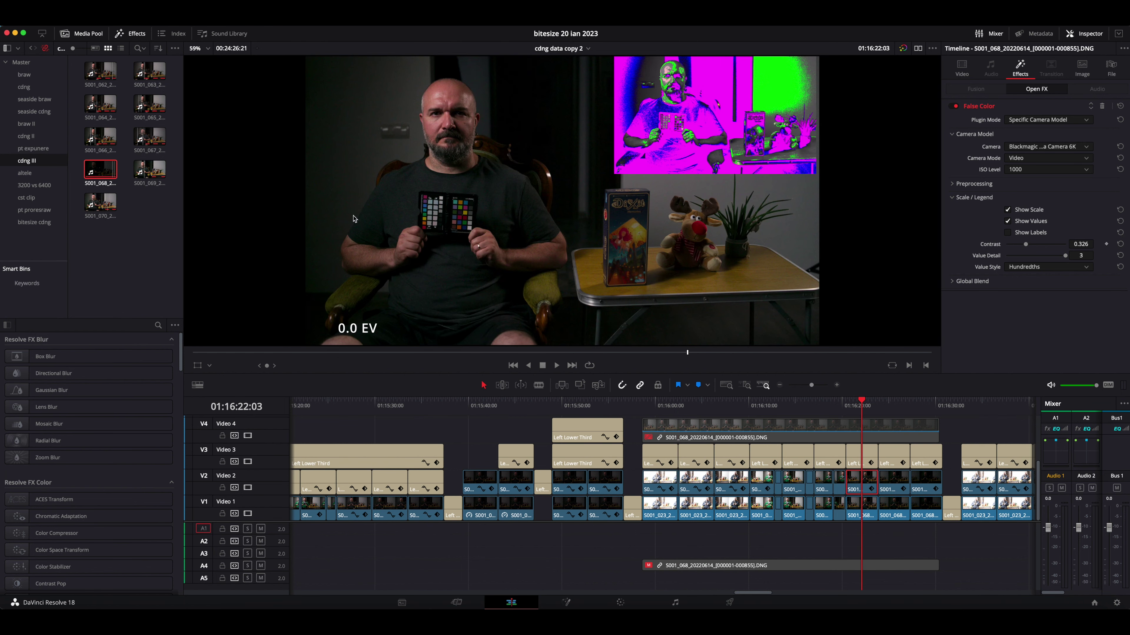
# Step: Advance past the circled 0.0 EV frame to the -1.0 EV caption and play forward
pyautogui.press('Right')
pyautogui.press('Right')
pyautogui.press('Right')
pyautogui.press('Right')
pyautogui.click(864, 401)
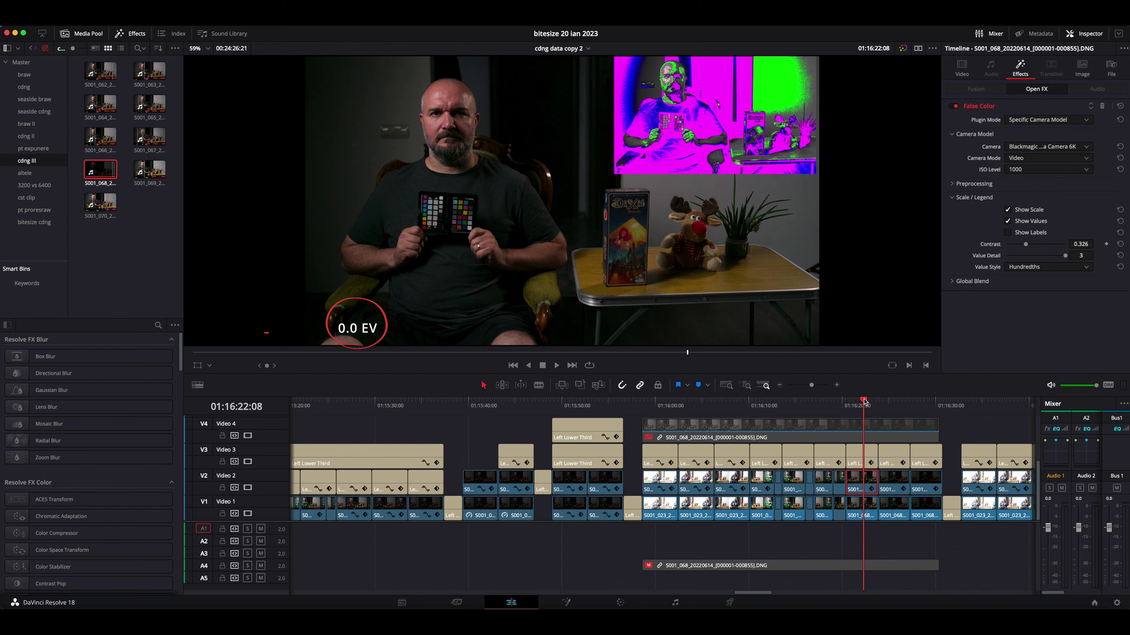
pyautogui.moveTo(863, 401); pyautogui.dragTo(870, 401)
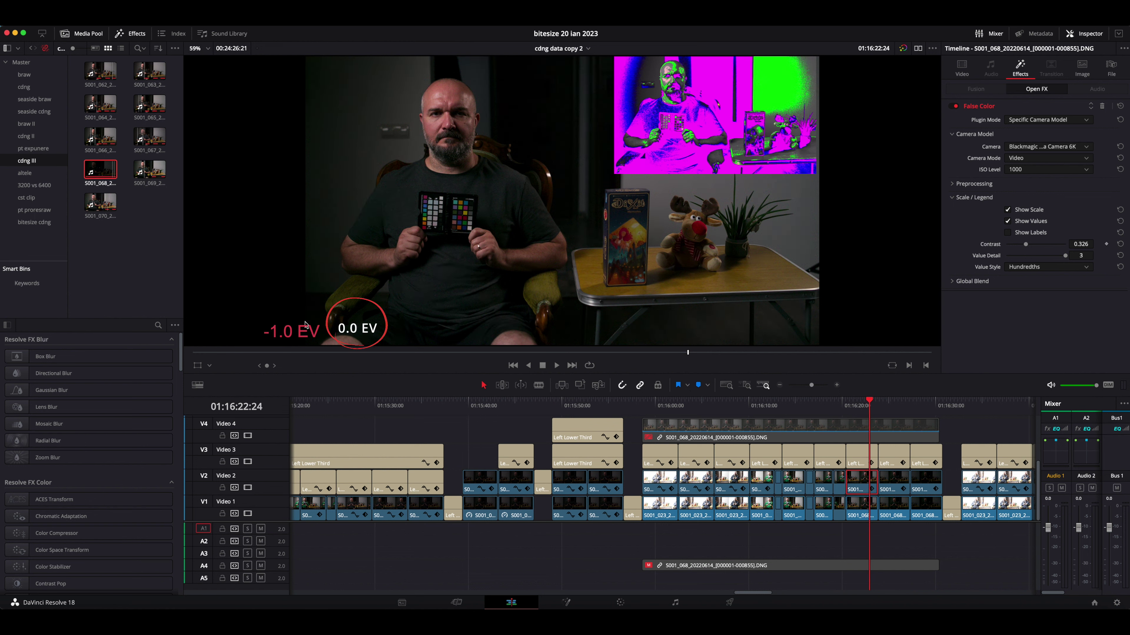
pyautogui.press('space')
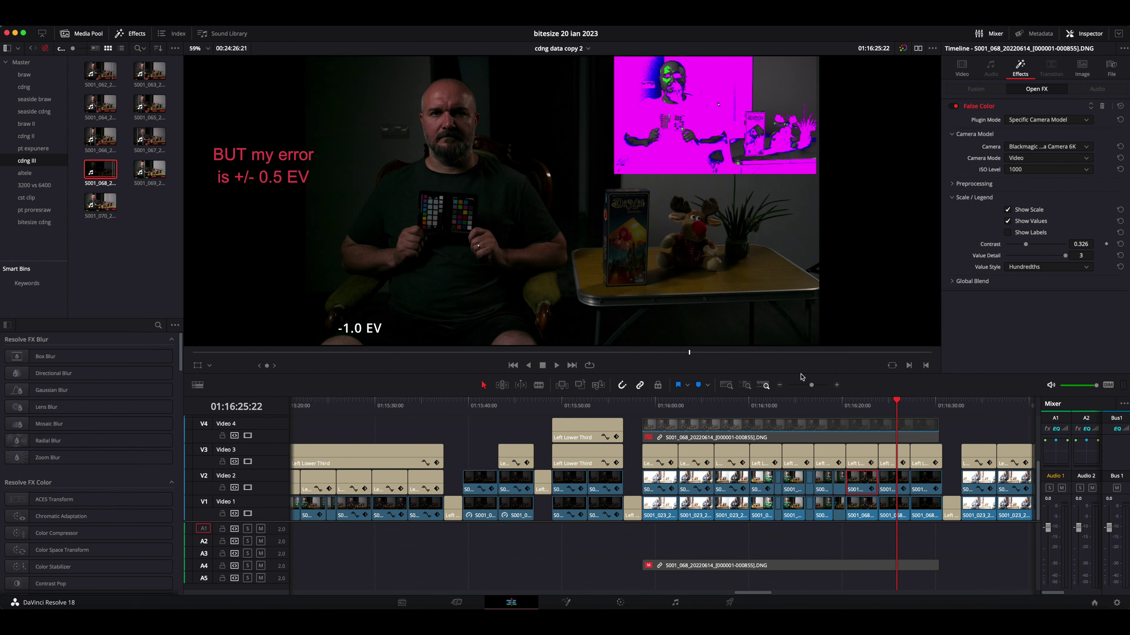
# Step: Move from the ISO 6400, BM Film title back to the dark -2.0 EV shot with its false-colour inset
pyautogui.click(942, 403)
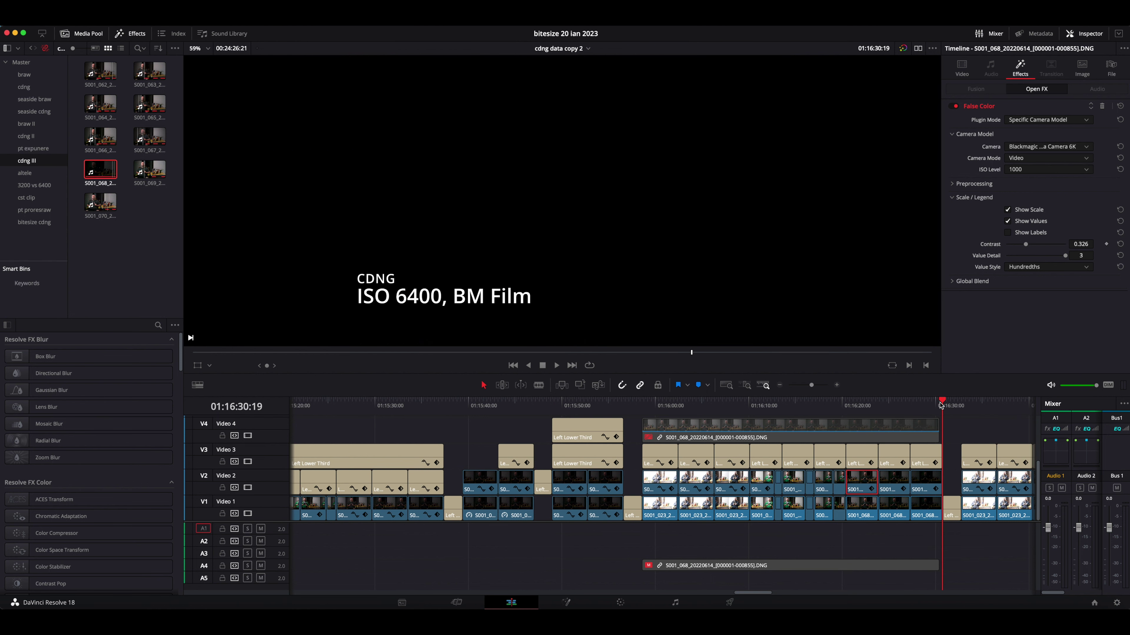
pyautogui.click(922, 403)
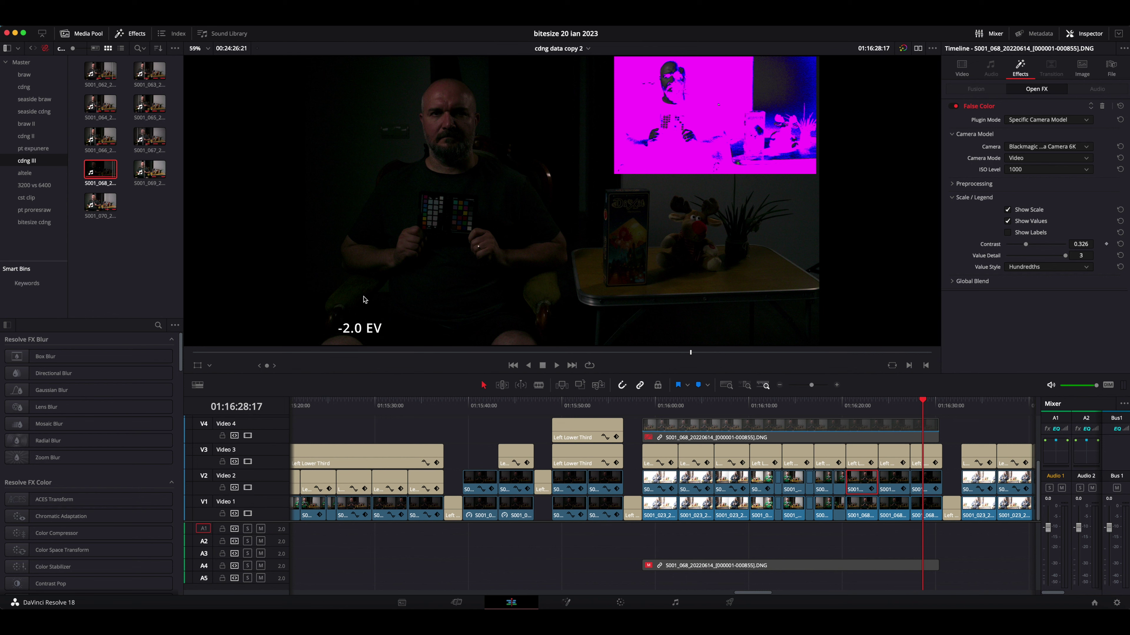
pyautogui.moveTo(757, 594); pyautogui.dragTo(770, 596)
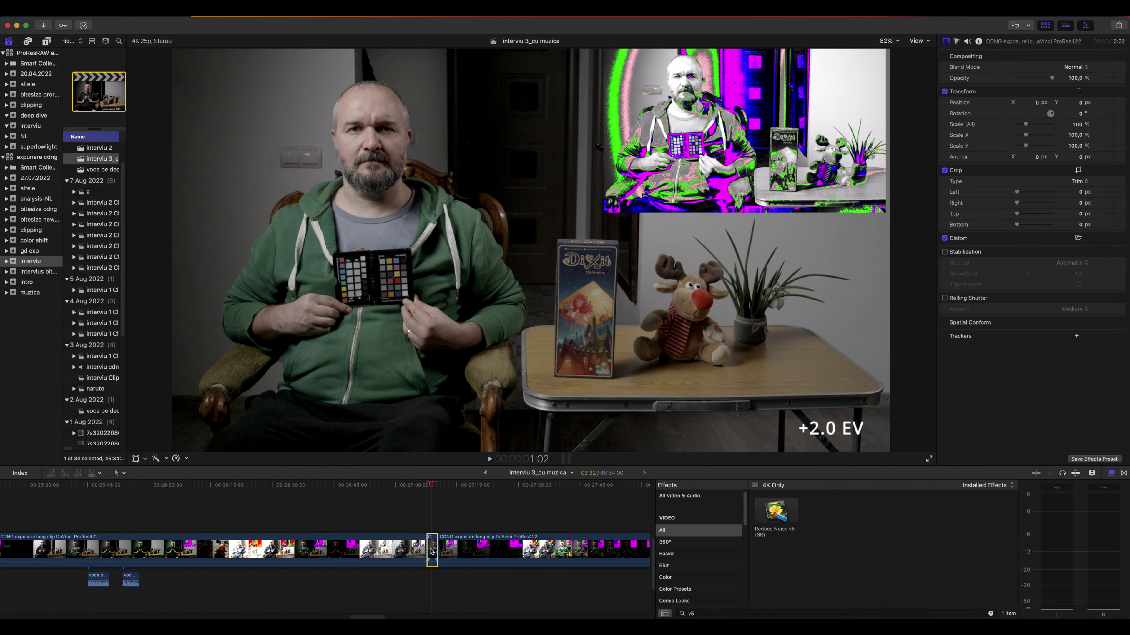
# Step: Go from the CDNG noise-level chart back to the Resolve edit at the 'ISO 6400, BM Film' title
pyautogui.click(1040, 80)
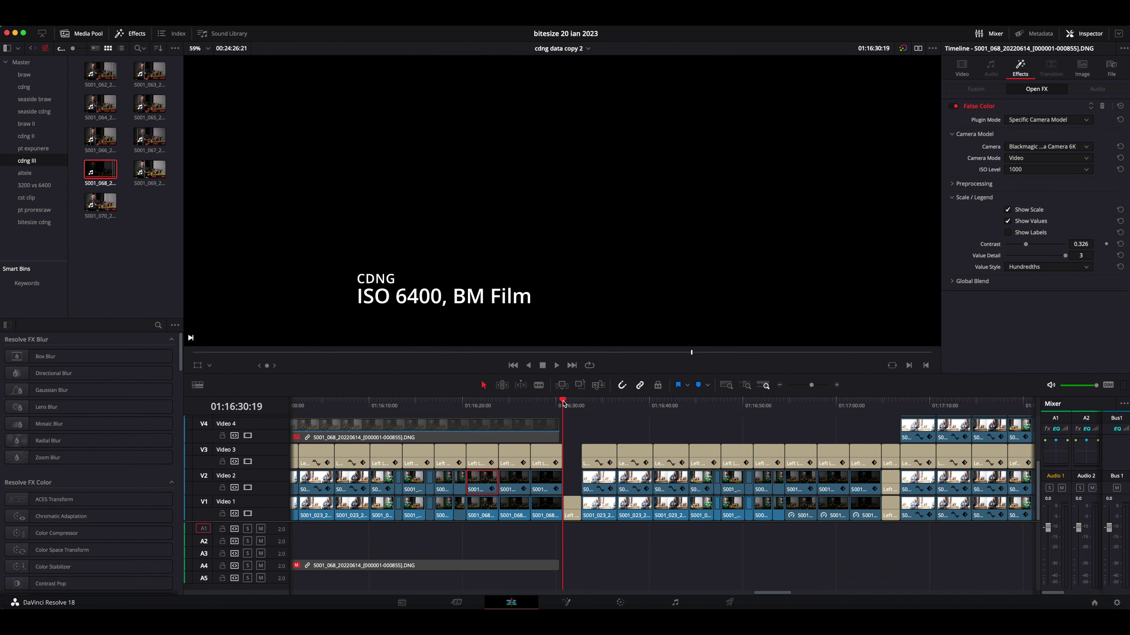
# Step: Scrub the BM Film shots from -1.0 EV through the annotated -2.0 EV to darker exposures
pyautogui.moveTo(564, 404); pyautogui.dragTo(808, 422)
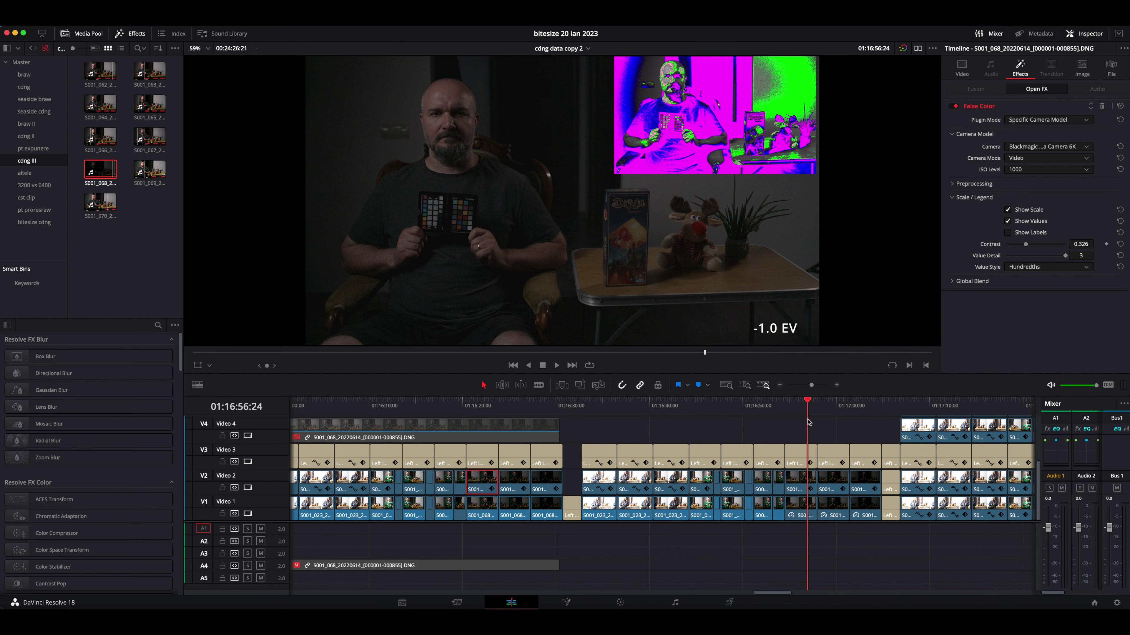
pyautogui.click(838, 409)
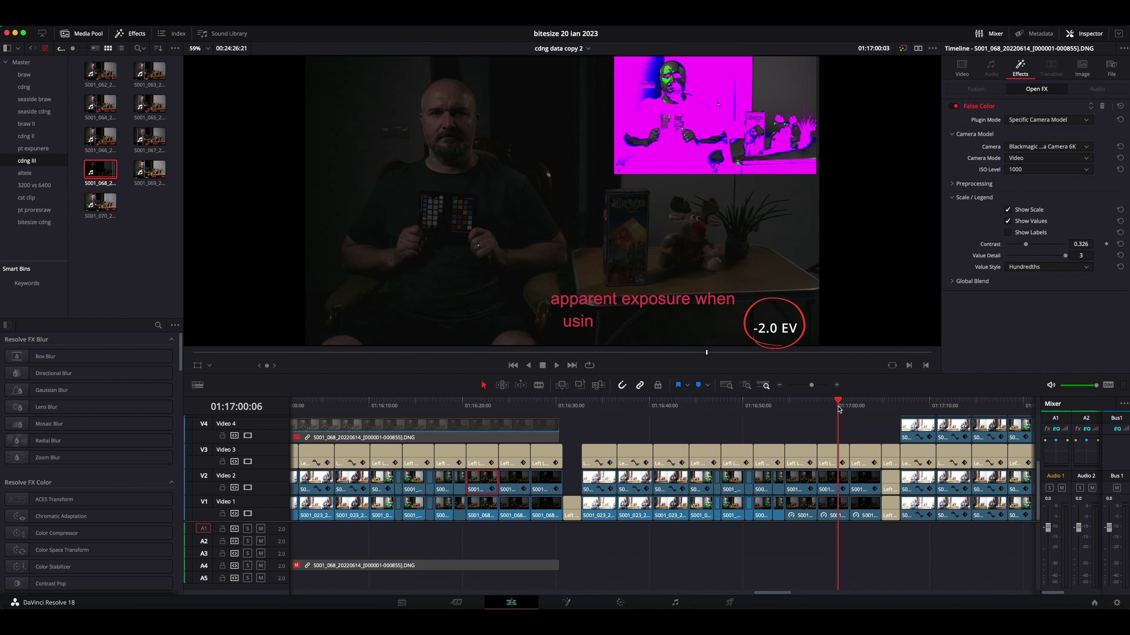
pyautogui.moveTo(838, 409); pyautogui.dragTo(868, 413)
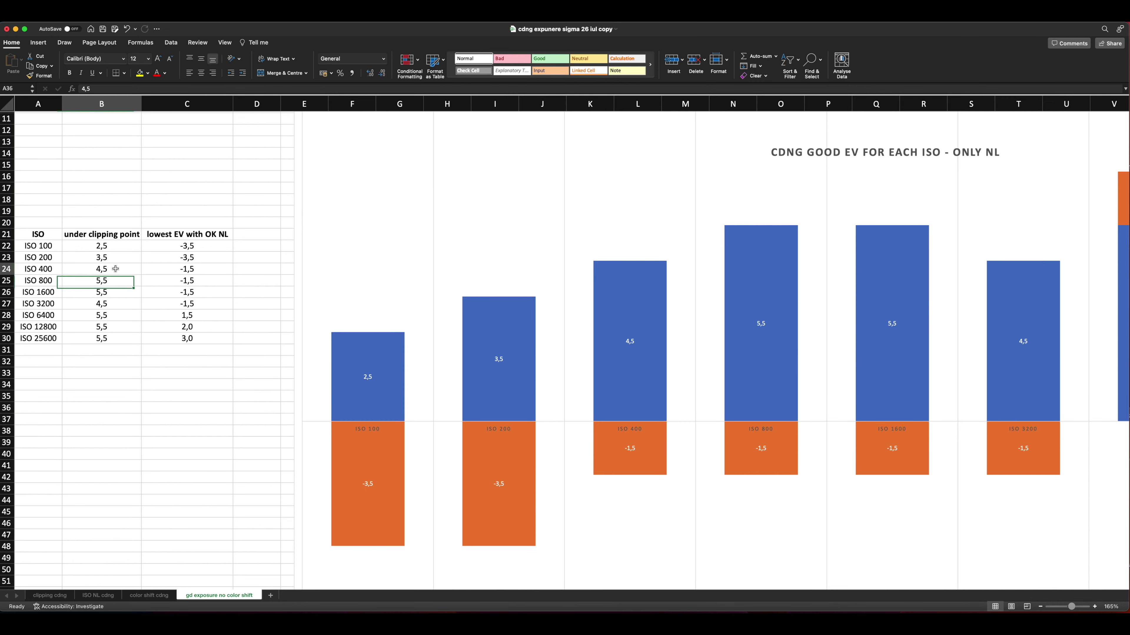
# Step: Change the ISO 3200 clipping value in B27 from 4,5 to 5,5
pyautogui.click(107, 304)
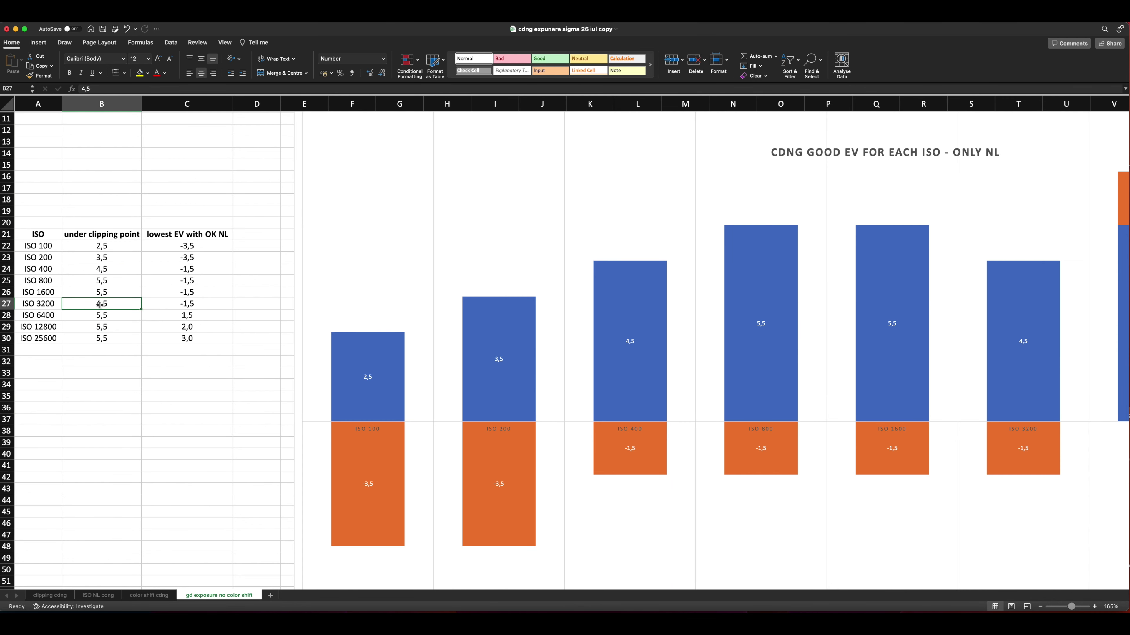
pyautogui.doubleClick(108, 305)
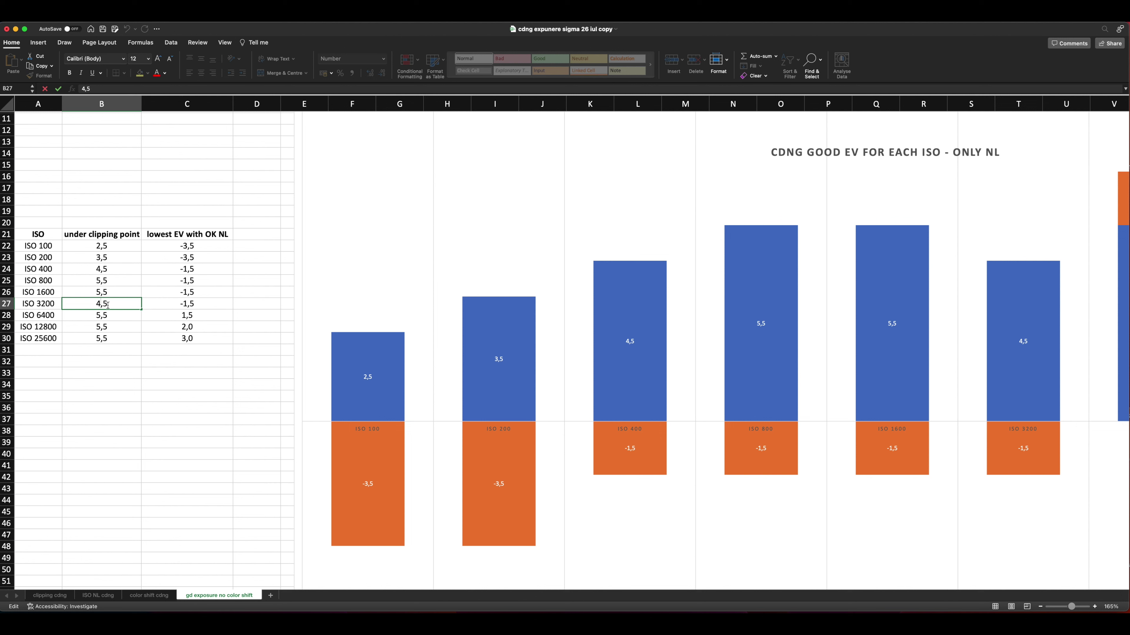
pyautogui.press('BackSpace')
pyautogui.write('5')
pyautogui.press('Tab')
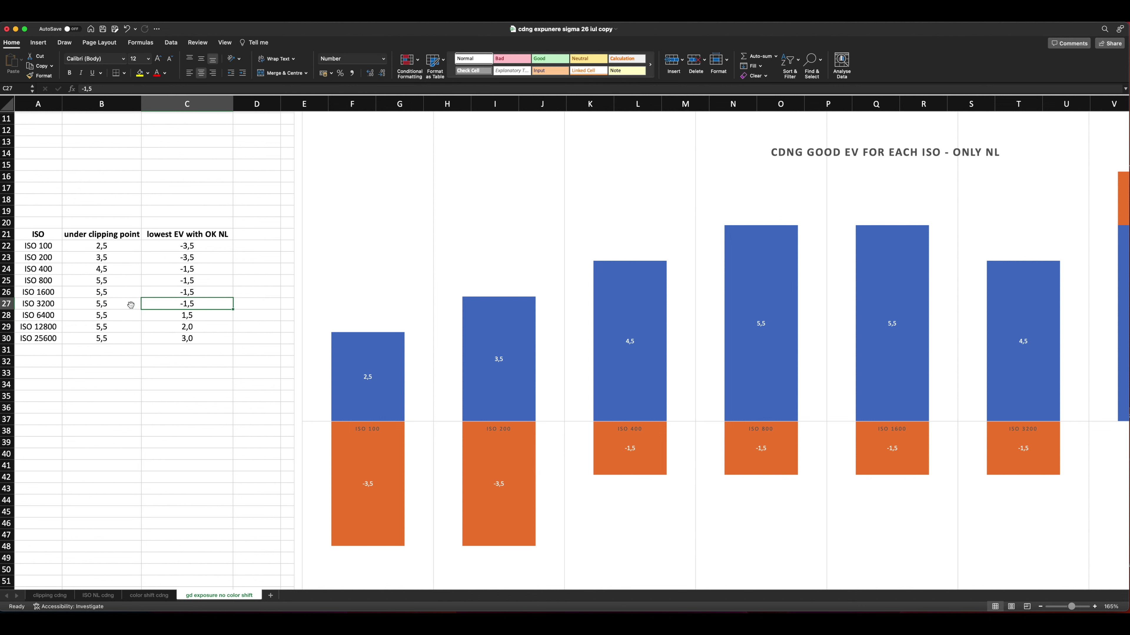
pyautogui.click(131, 304)
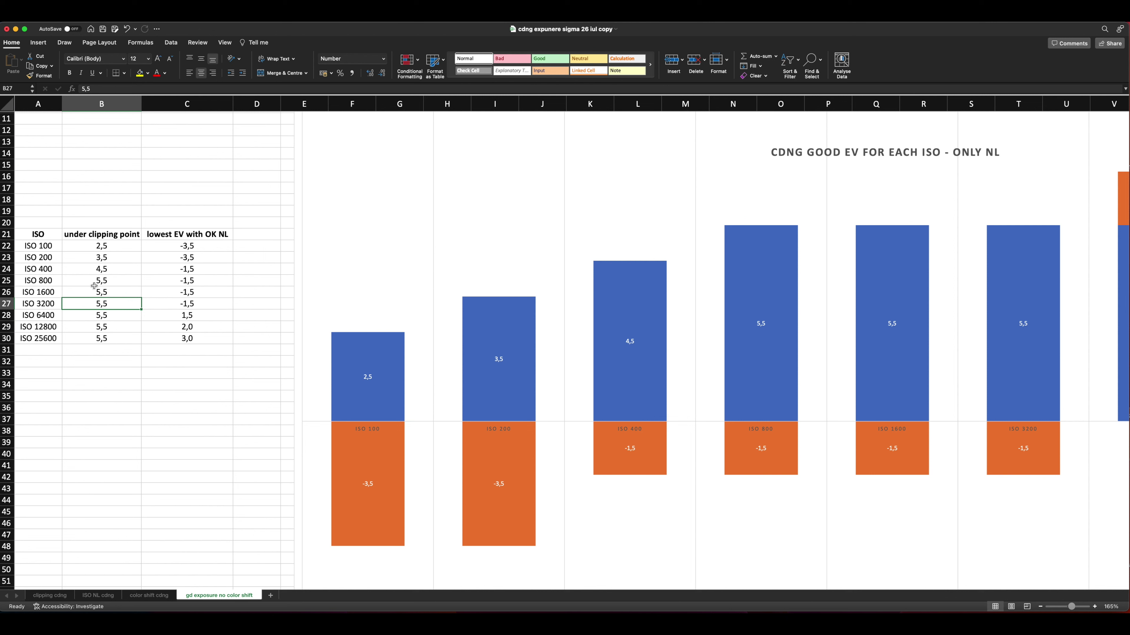
# Step: Enter 'error +-0.5EV' in B20 and fill B20 and B27 yellow
pyautogui.click(130, 223)
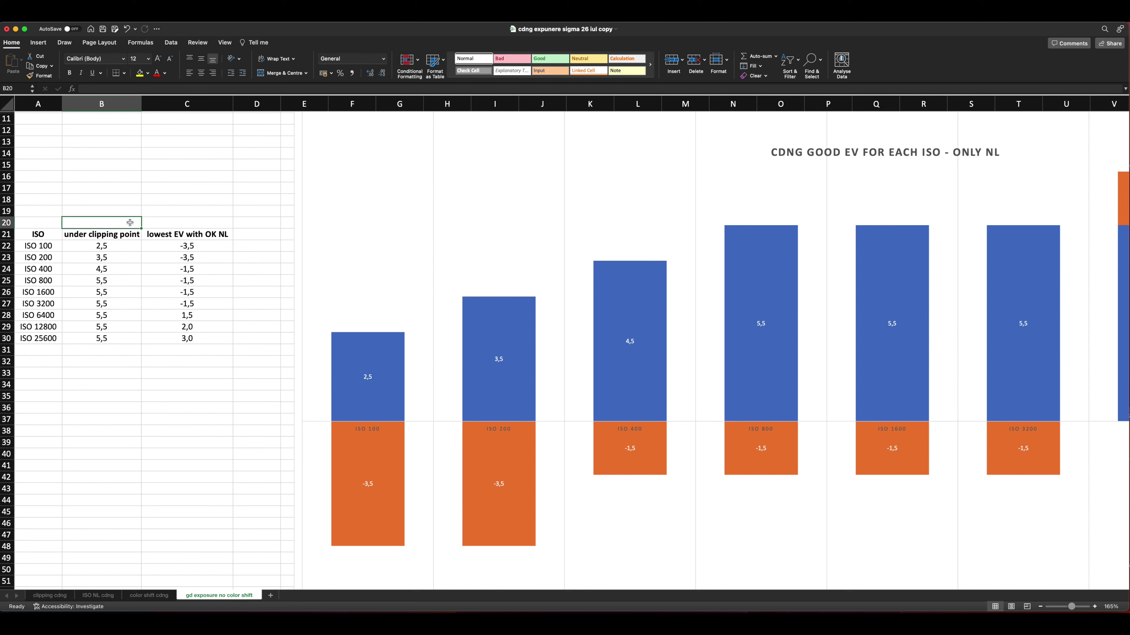
pyautogui.write('error +-0.5EV')
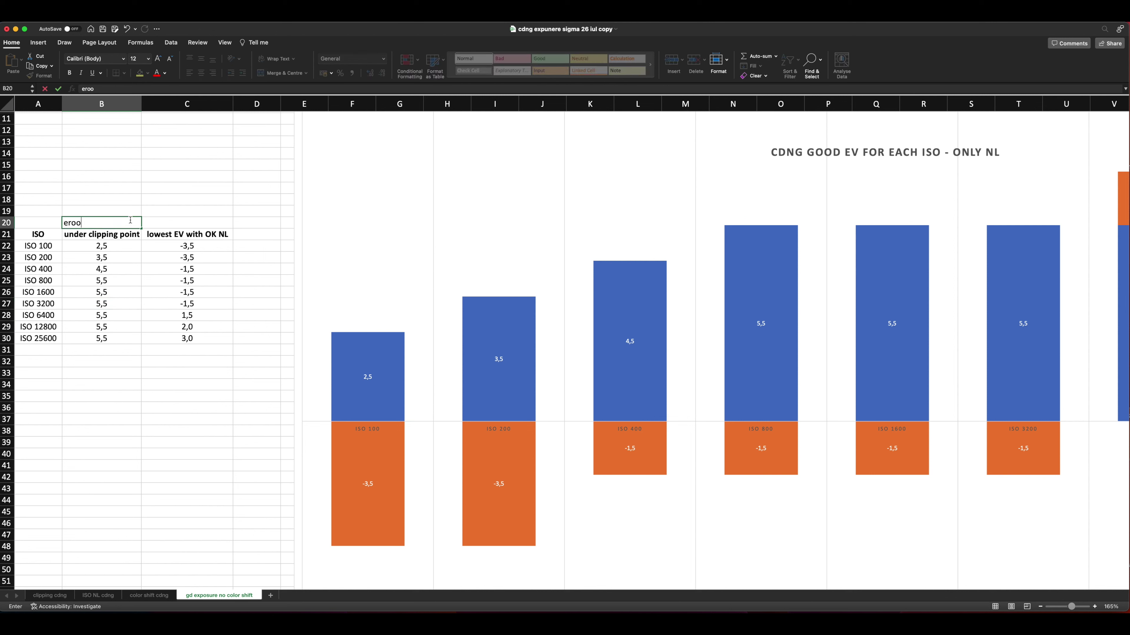
pyautogui.hotkey('ctrl', 'Return')
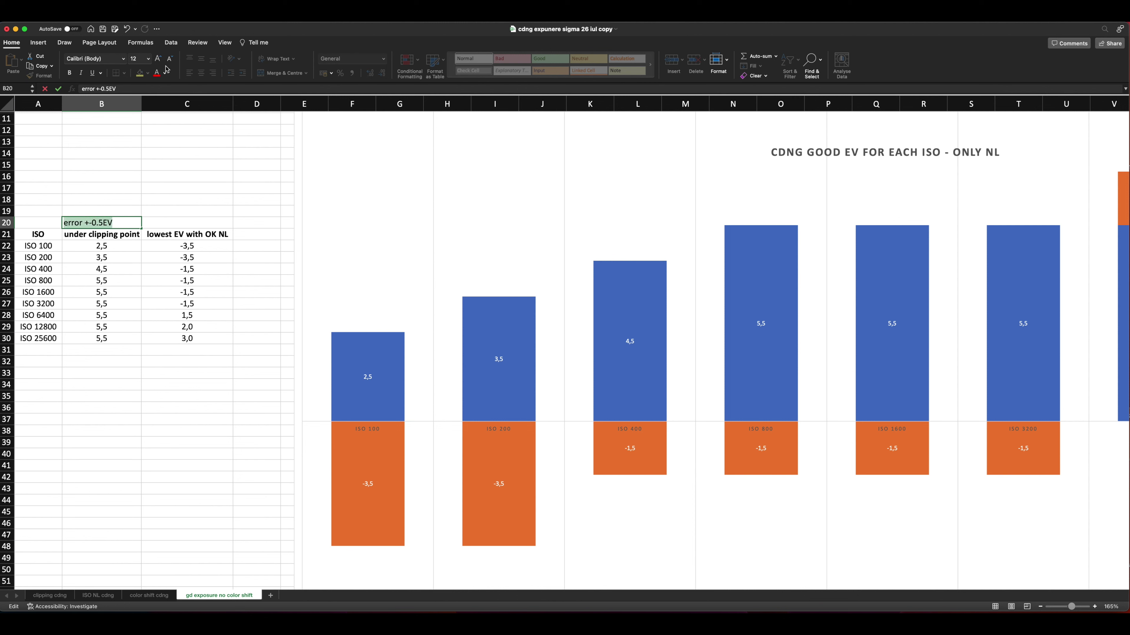
pyautogui.click(139, 72)
pyautogui.click(101, 303)
pyautogui.click(140, 73)
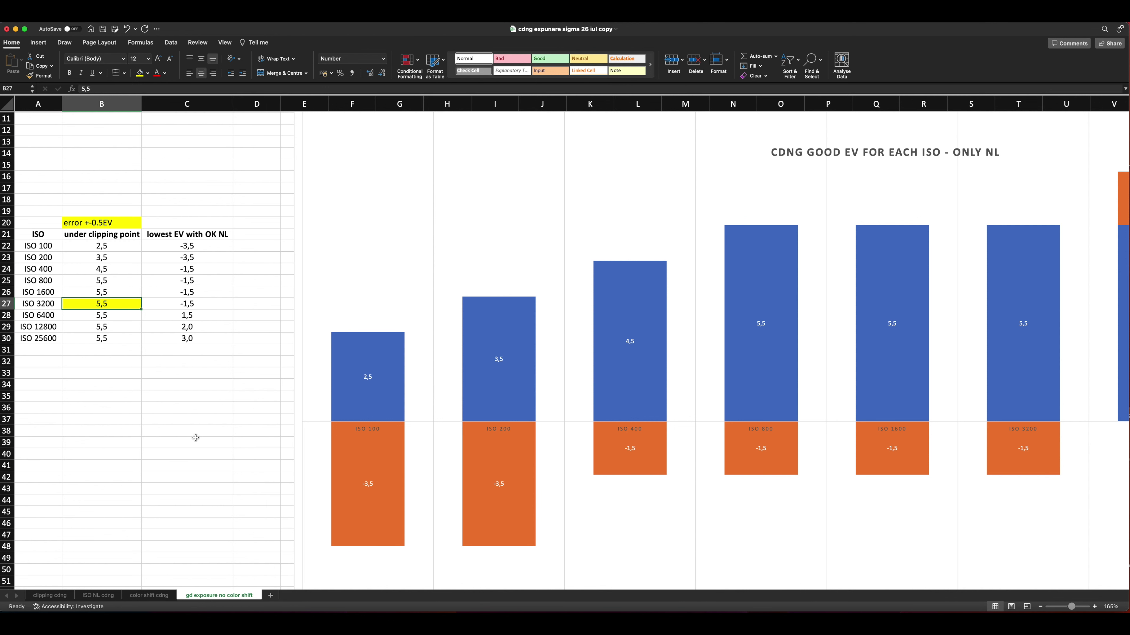
# Step: View the Sigma fp dynamic range chart beside the table, then go back to the spreadsheet
pyautogui.scroll(-5, 196, 438)
pyautogui.press('super+Tab')
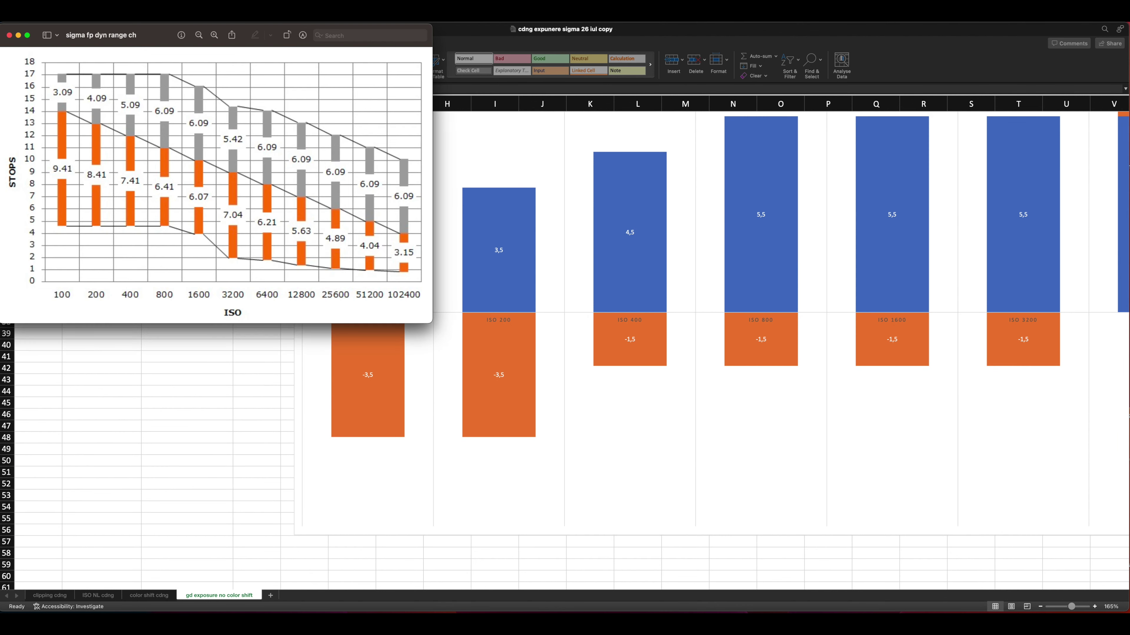
pyautogui.moveTo(134, 42); pyautogui.dragTo(409, 99)
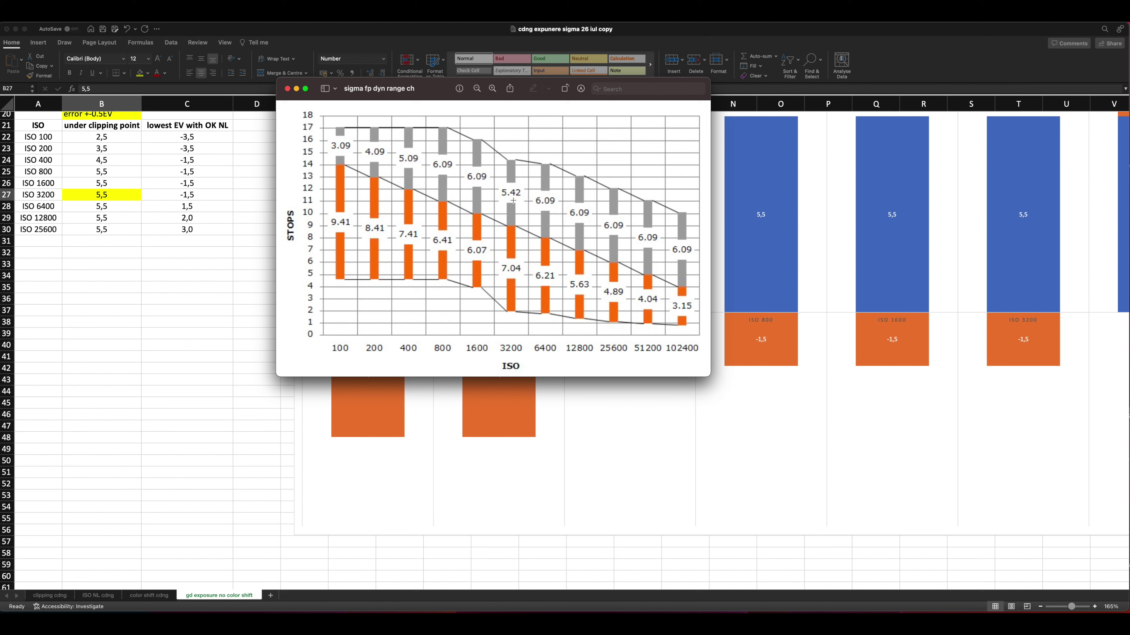
pyautogui.click(115, 195)
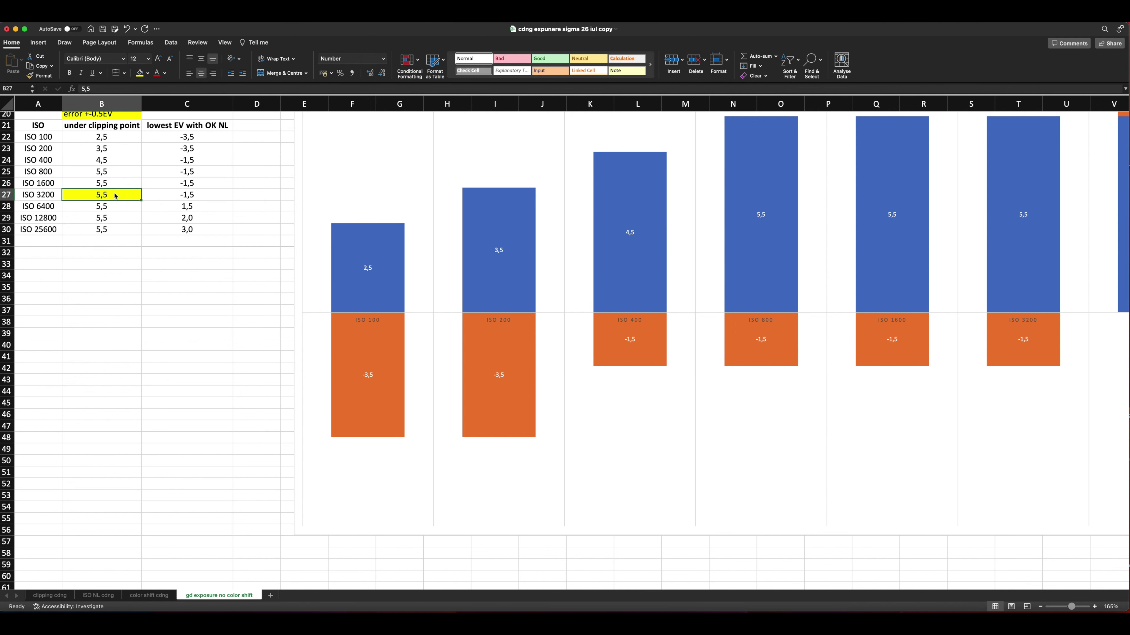
# Step: Copy the yellow 5,5 cell B27 into D27 and change it to '5,0!!'
pyautogui.press('super+c')
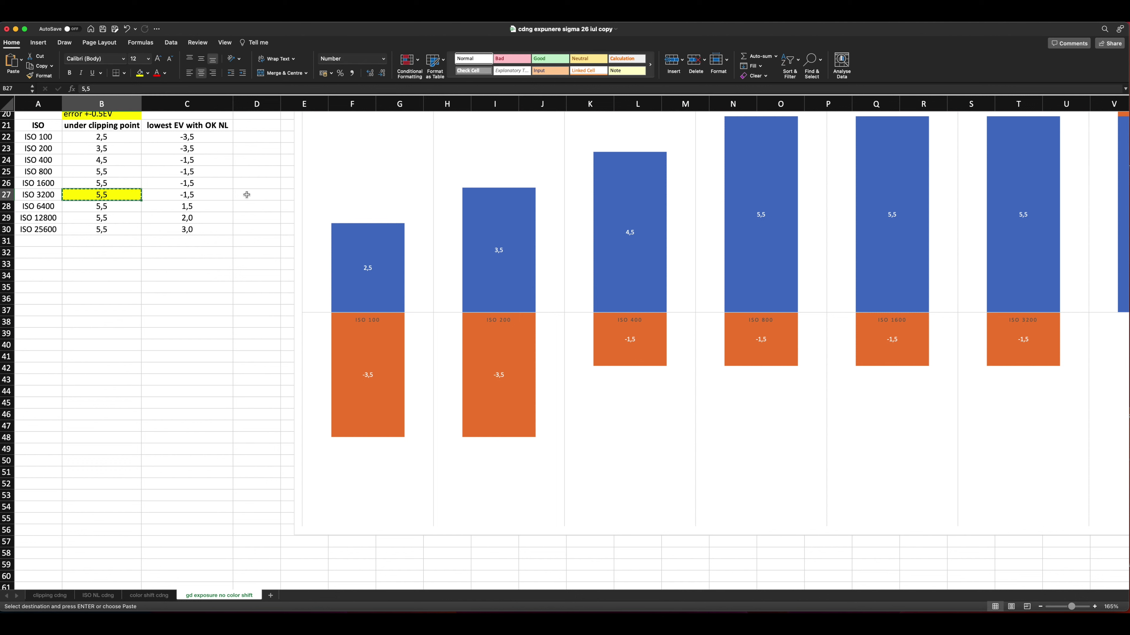
pyautogui.click(247, 194)
pyautogui.press('super+v')
pyautogui.doubleClick(256, 194)
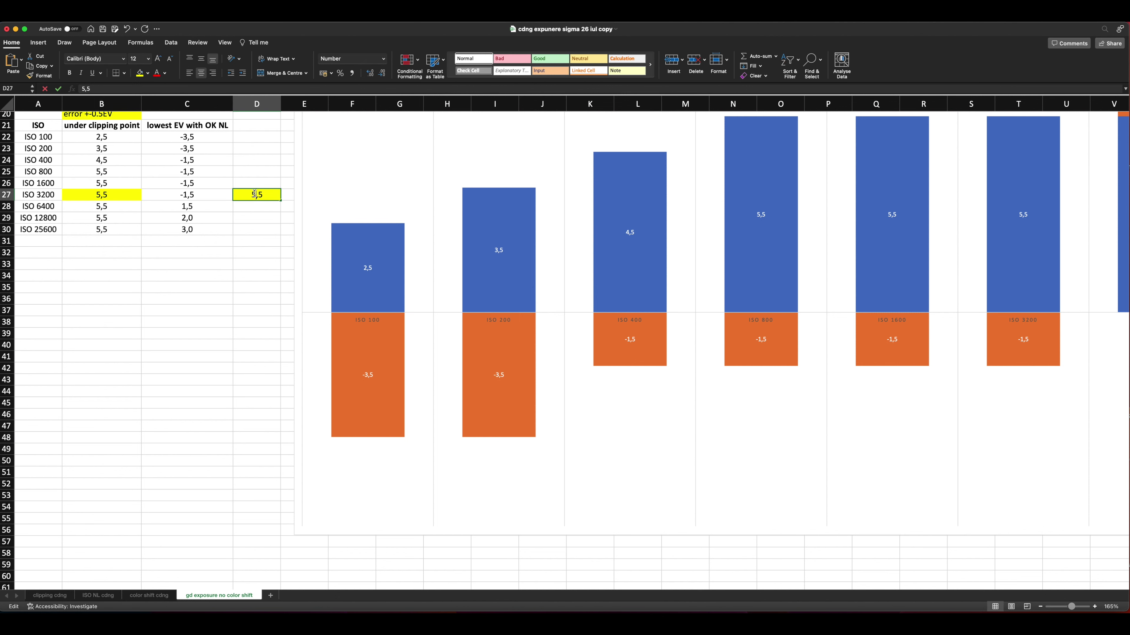
pyautogui.press('BackSpace')
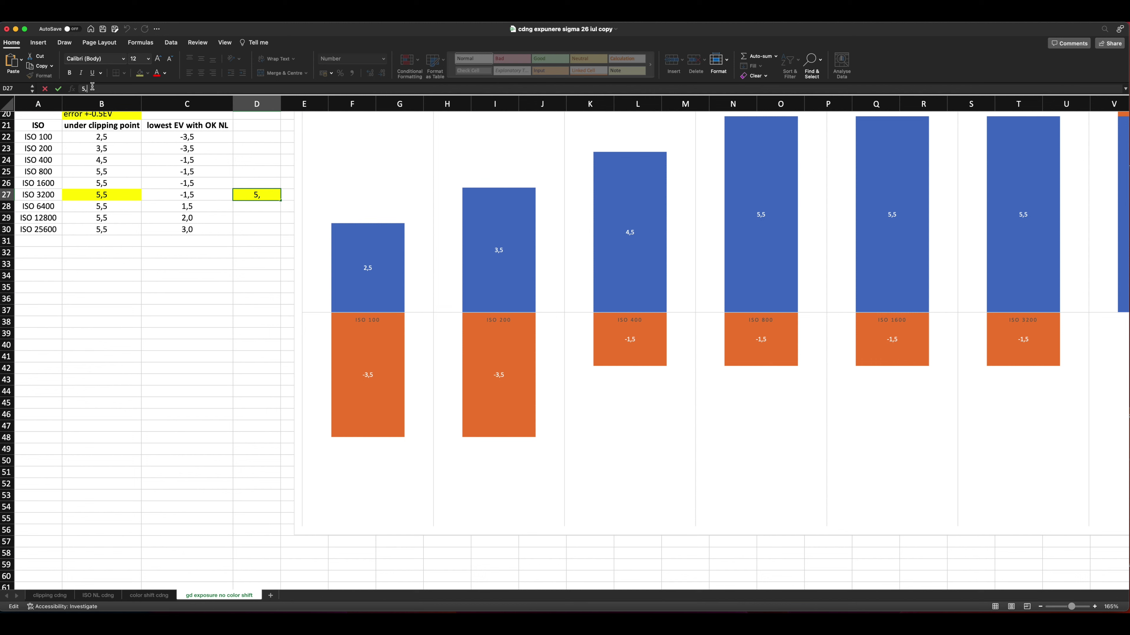
pyautogui.write('0!!')
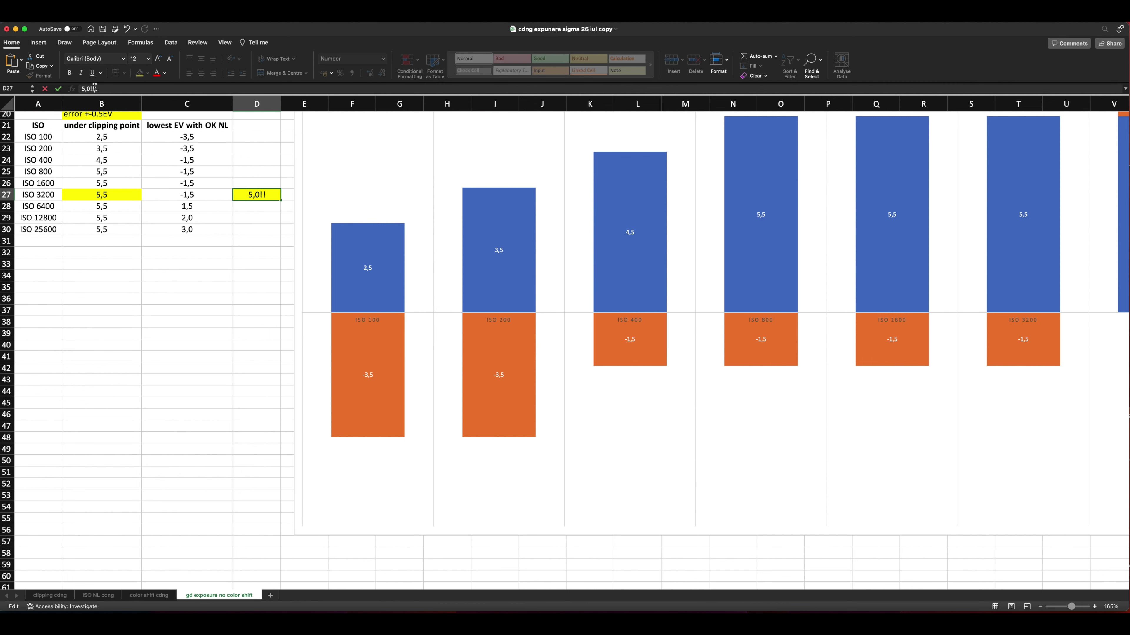